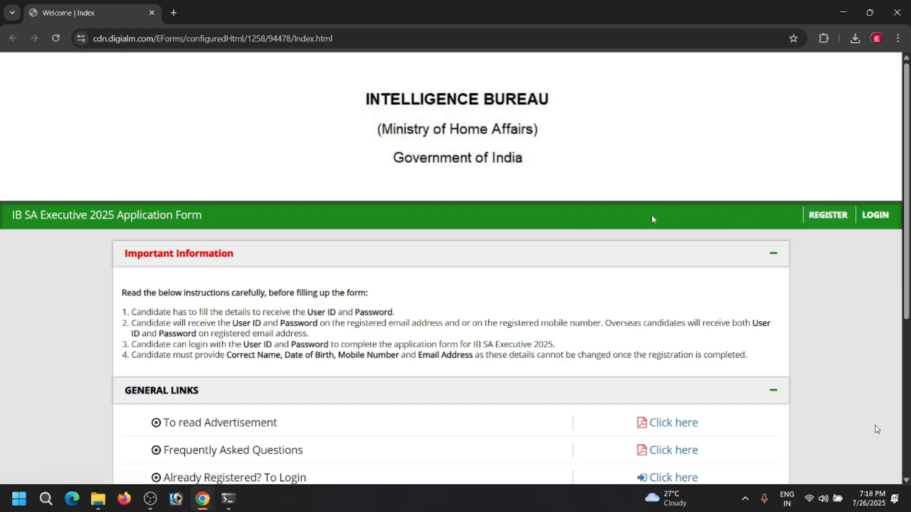
- Open the registration form from the general links and go to the candidate's full name field
{"action": "scroll", "coordinate": [653, 217], "scroll_direction": "down", "scroll_amount": 3}
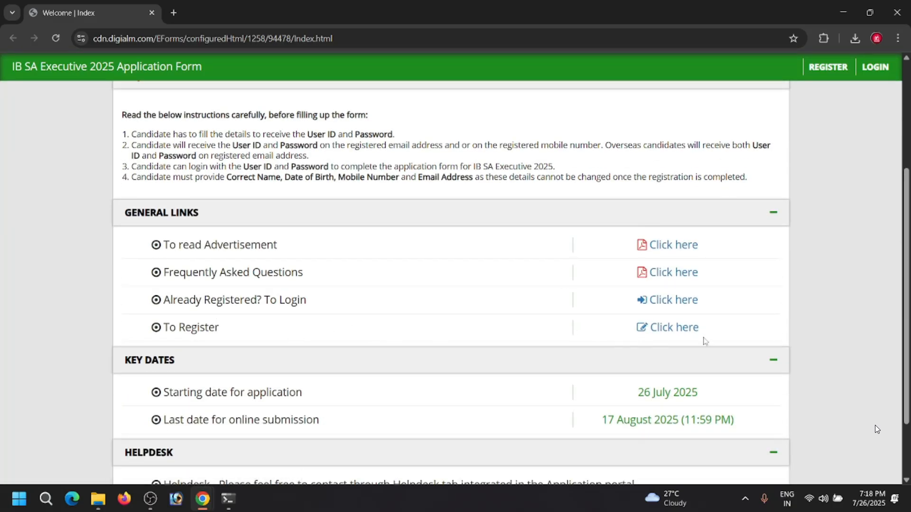
{"action": "scroll", "coordinate": [683, 327], "scroll_direction": "down", "scroll_amount": 1}
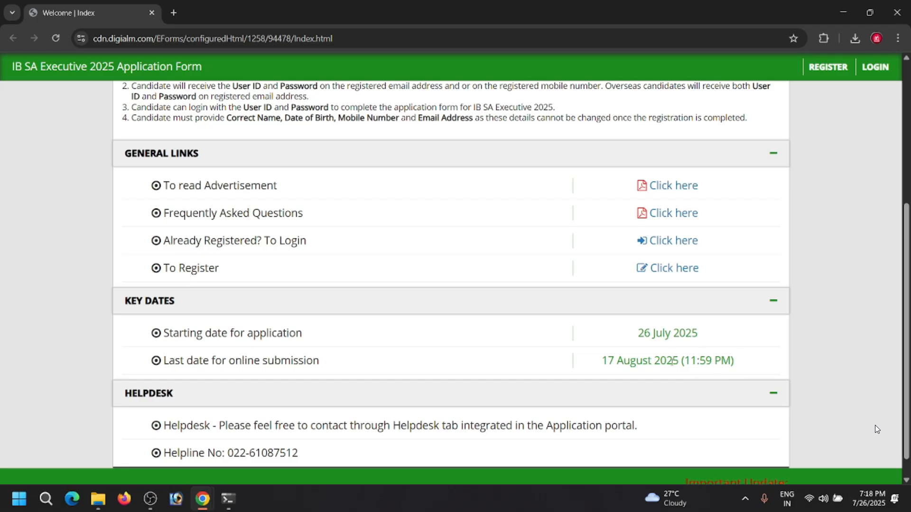
{"action": "left_click", "coordinate": [671, 269]}
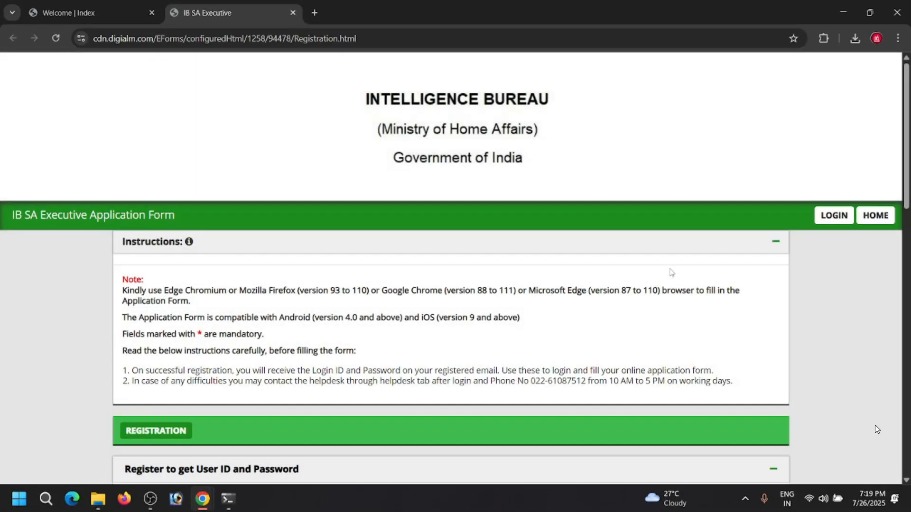
{"action": "scroll", "coordinate": [528, 294], "scroll_direction": "down", "scroll_amount": 5}
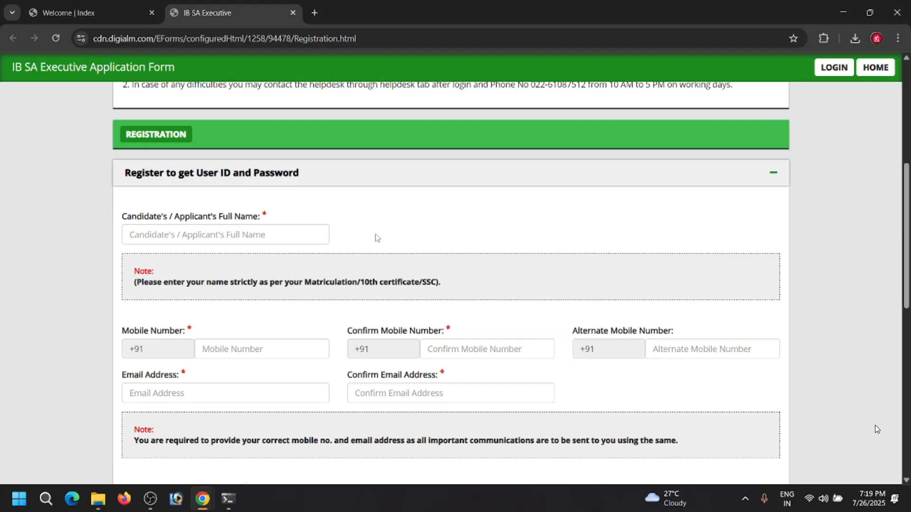
{"action": "left_click", "coordinate": [295, 238]}
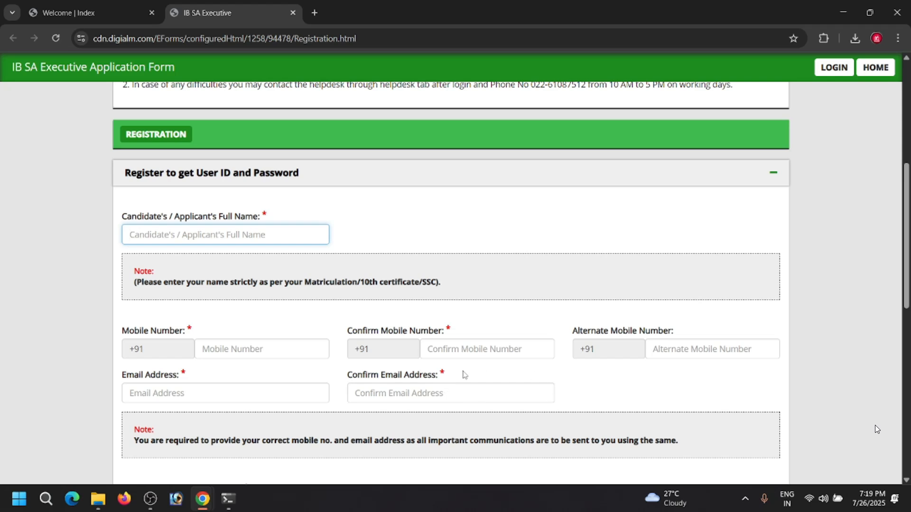
- Set the domicile state to Madhya Pradesh and the Subsidiary Intelligence Bureau applying to as Bhopal
{"action": "scroll", "coordinate": [540, 390], "scroll_direction": "down", "scroll_amount": 5}
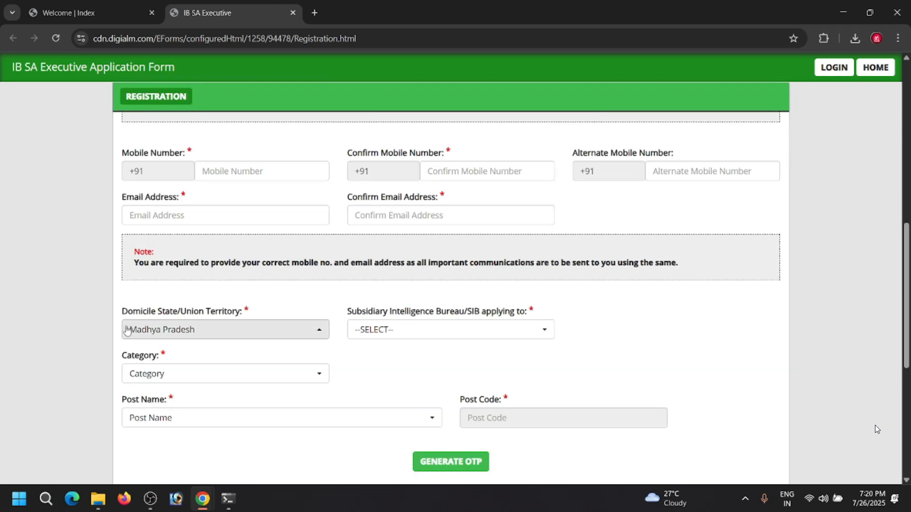
{"action": "left_click", "coordinate": [248, 328]}
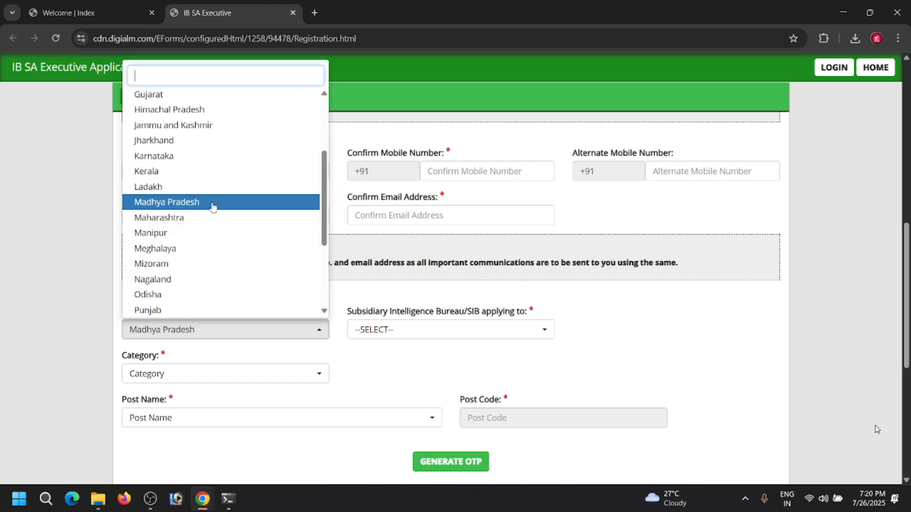
{"action": "left_click", "coordinate": [213, 204]}
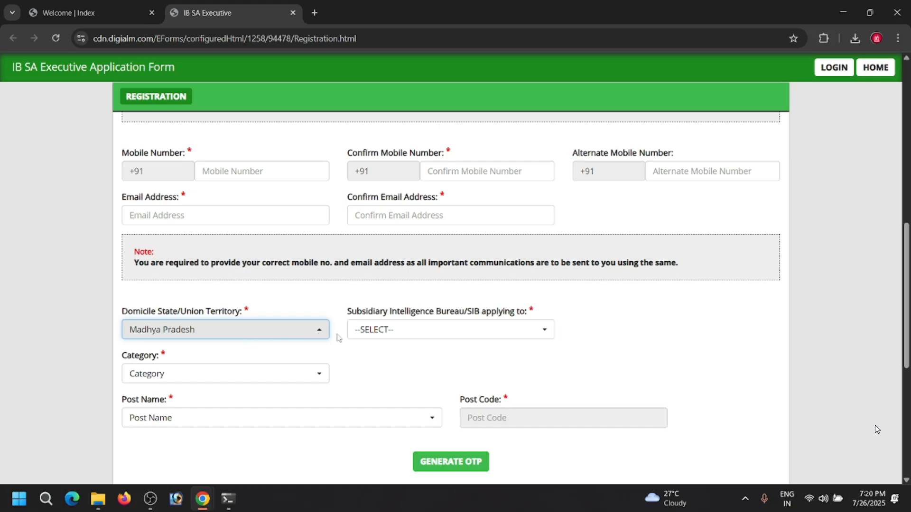
{"action": "left_click", "coordinate": [402, 332]}
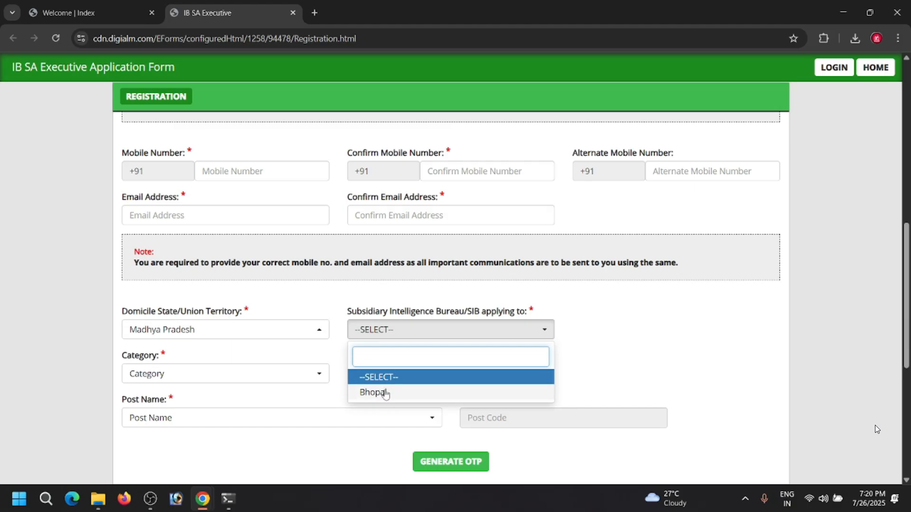
{"action": "left_click", "coordinate": [387, 392]}
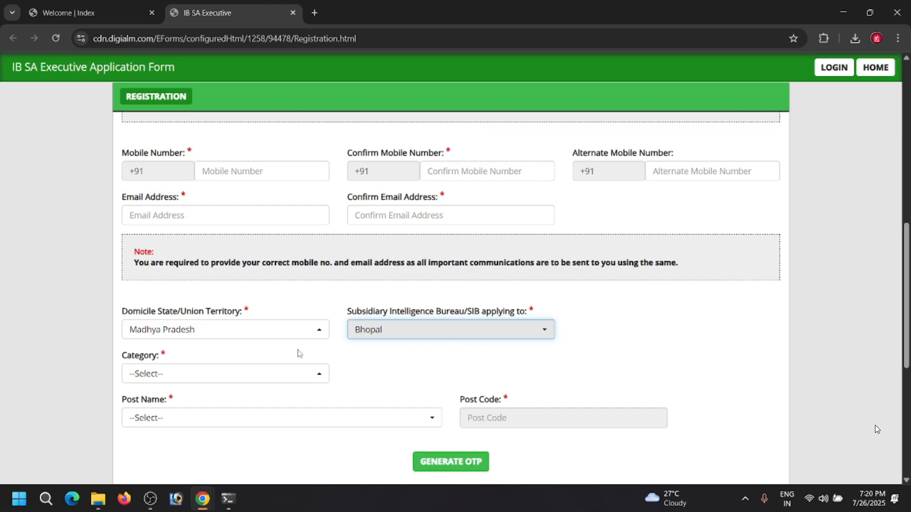
- Set the category to UR and the post name to SECURITY ASSISTANT/EXECUTIVE
{"action": "left_click", "coordinate": [320, 377]}
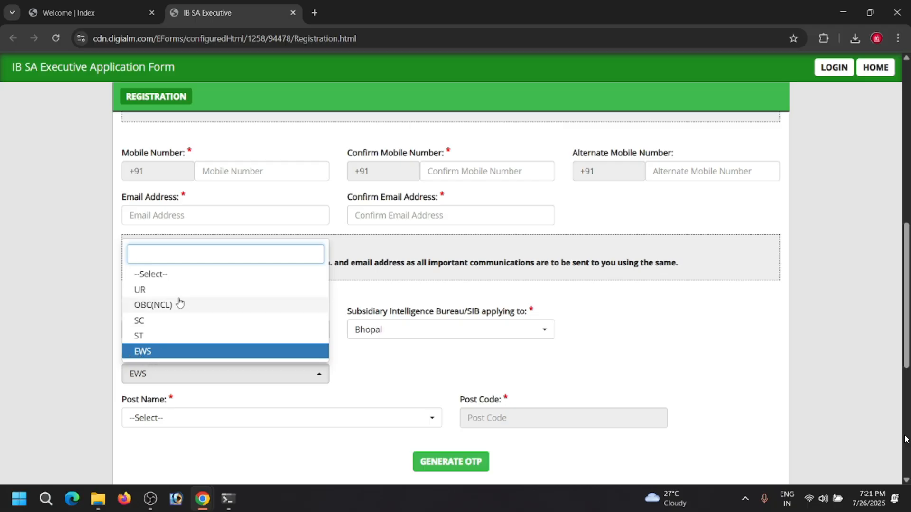
{"action": "left_click", "coordinate": [147, 292]}
{"action": "left_click", "coordinate": [146, 292]}
{"action": "scroll", "coordinate": [223, 349], "scroll_direction": "down", "scroll_amount": 2}
{"action": "left_click", "coordinate": [268, 298]}
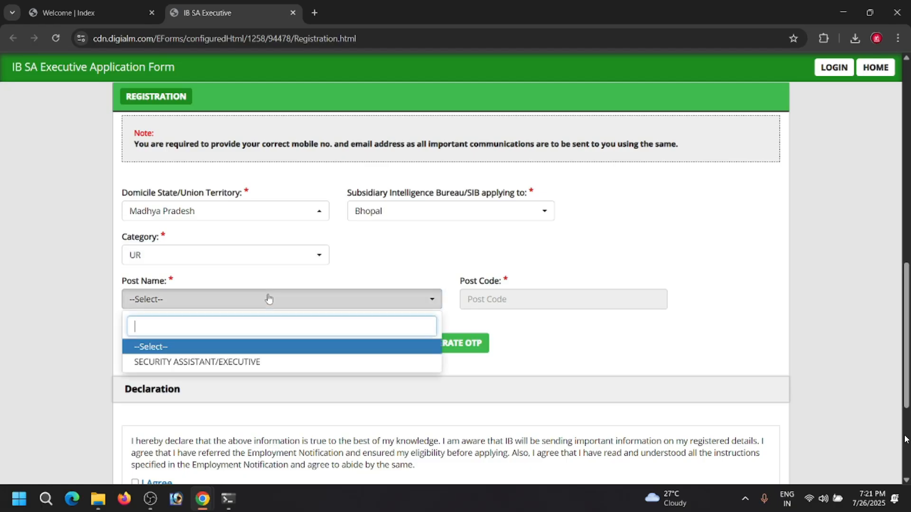
{"action": "left_click", "coordinate": [238, 364]}
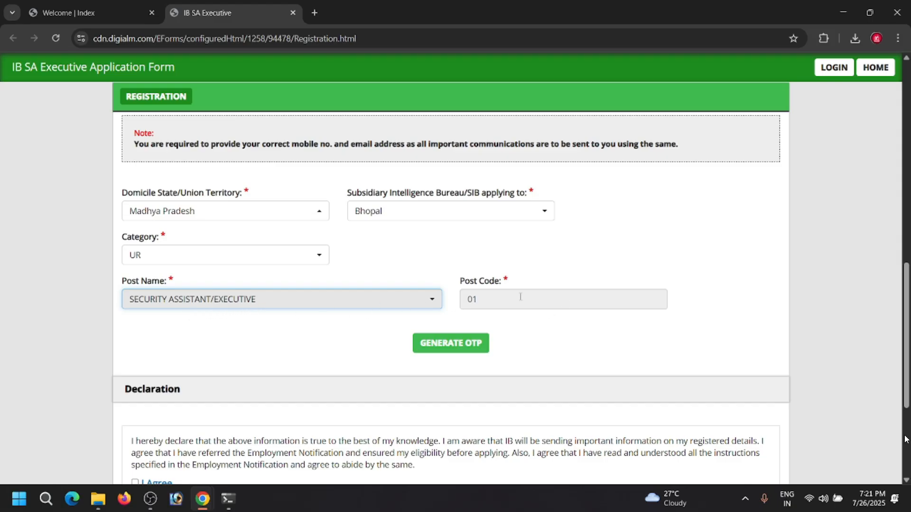
- Acknowledge the notice about the OTP sent to the mobile number and email, and go to the declaration
{"action": "scroll", "coordinate": [514, 306], "scroll_direction": "down", "scroll_amount": 1}
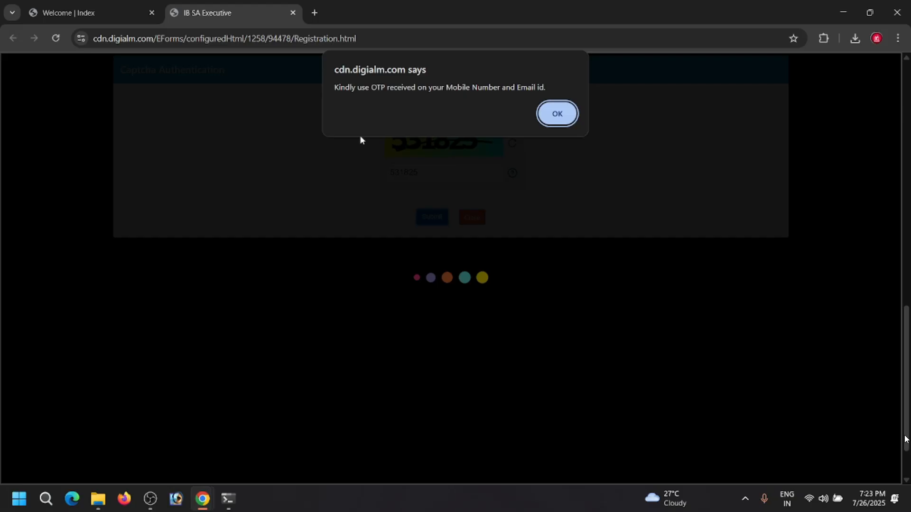
{"action": "left_click", "coordinate": [557, 118]}
{"action": "scroll", "coordinate": [474, 190], "scroll_direction": "down", "scroll_amount": 1}
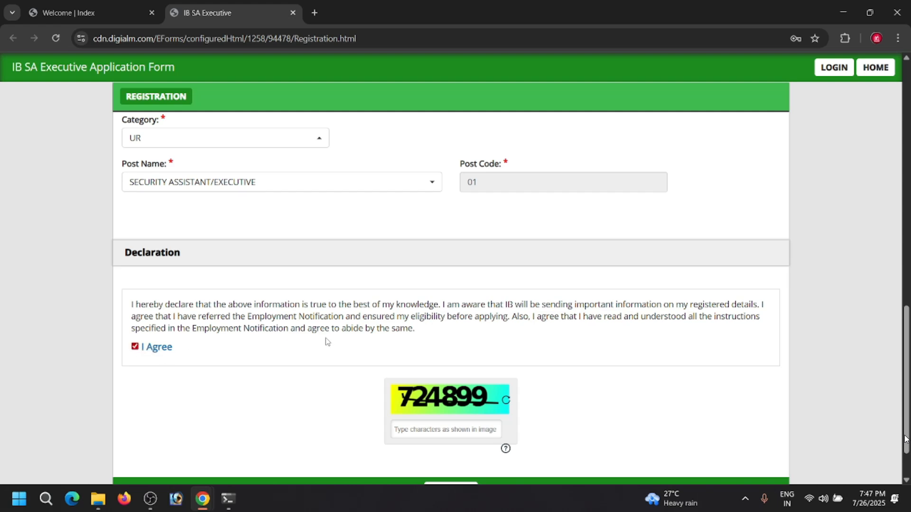
- Mark every entry in the verification table as correct, from the applicant's name and contact details through the post name
{"action": "scroll", "coordinate": [327, 341], "scroll_direction": "down", "scroll_amount": 2}
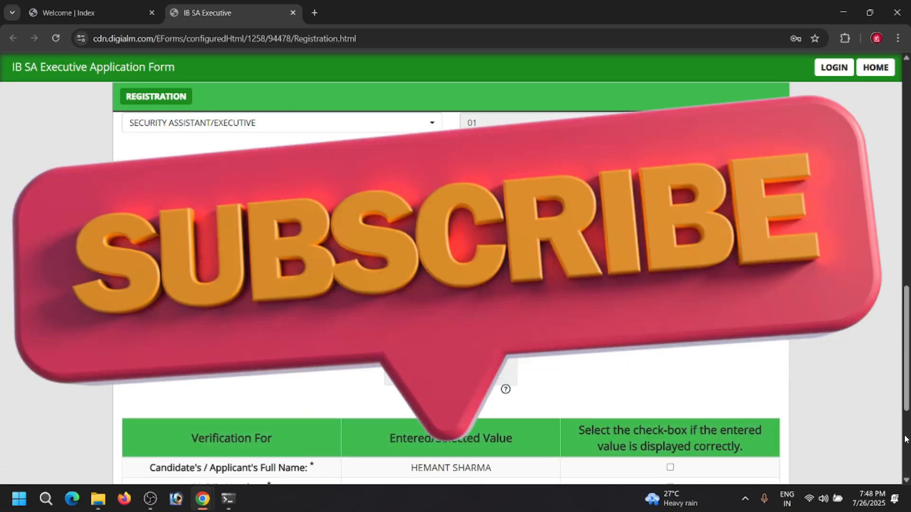
{"action": "scroll", "coordinate": [906, 439], "scroll_direction": "down", "scroll_amount": 2}
{"action": "scroll", "coordinate": [906, 439], "scroll_direction": "down", "scroll_amount": 2}
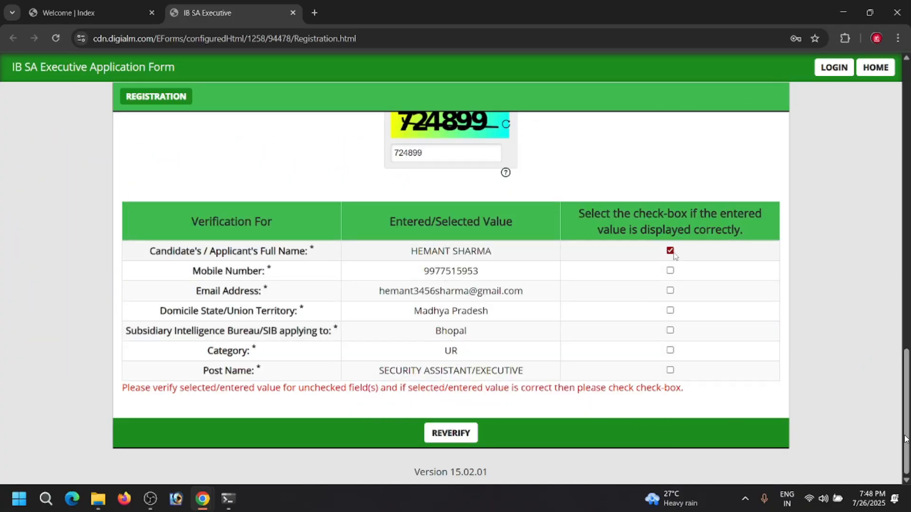
{"action": "left_click", "coordinate": [670, 270]}
{"action": "left_click", "coordinate": [669, 290]}
{"action": "left_click", "coordinate": [669, 310]}
{"action": "left_click", "coordinate": [669, 330]}
{"action": "left_click", "coordinate": [670, 350]}
{"action": "left_click", "coordinate": [670, 371]}
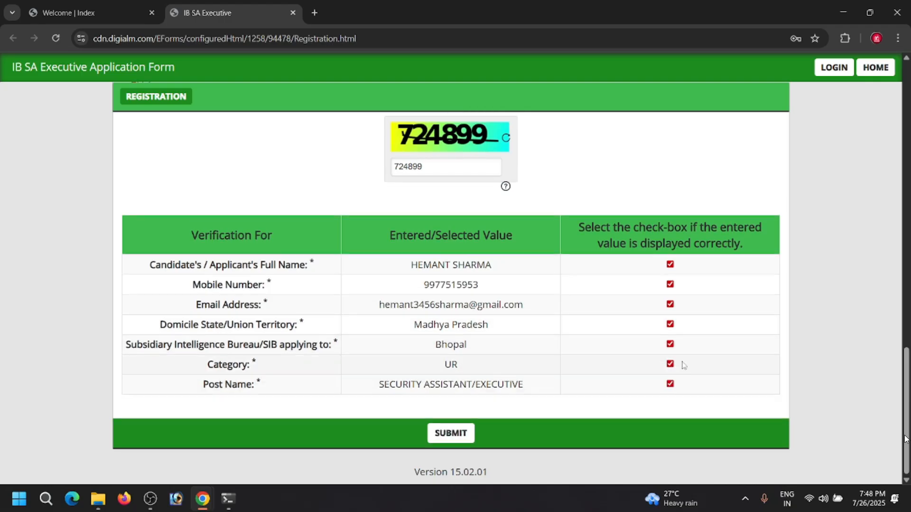
- Submit the registration, agreeing to the privacy notice and confirming that the information is final
{"action": "left_click", "coordinate": [445, 436]}
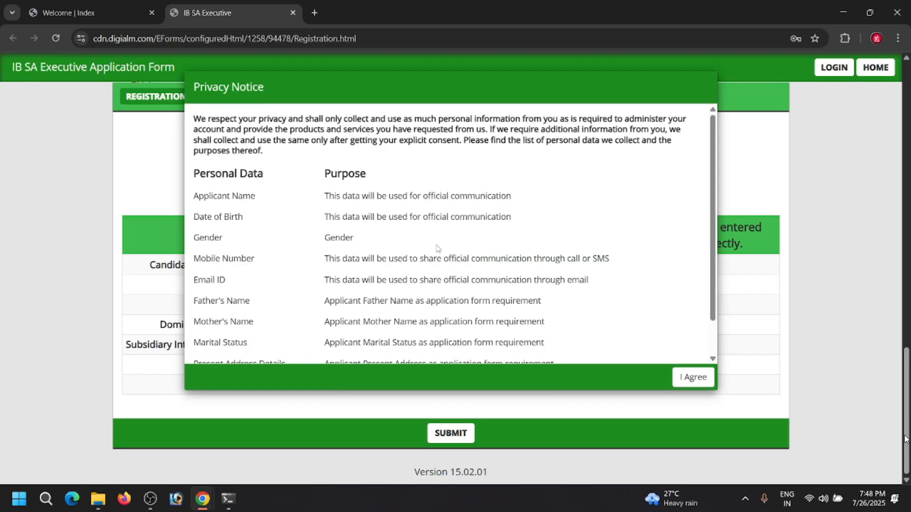
{"action": "left_click", "coordinate": [694, 378]}
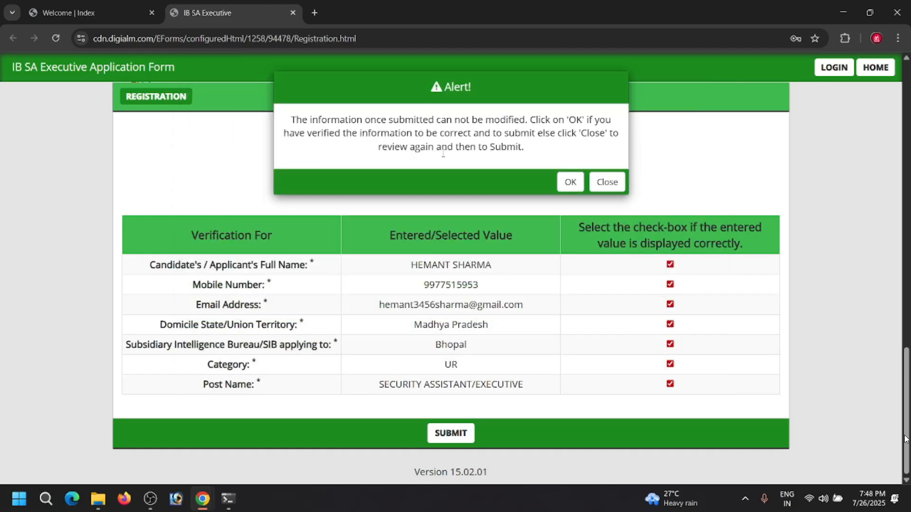
{"action": "left_click", "coordinate": [571, 182]}
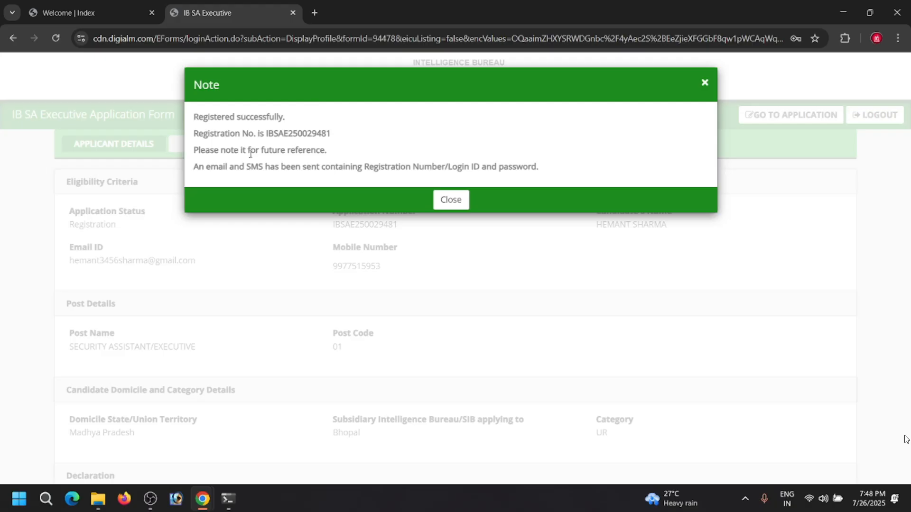
- Close the registration note and go to the application form from the applicant details
{"action": "left_click", "coordinate": [450, 201]}
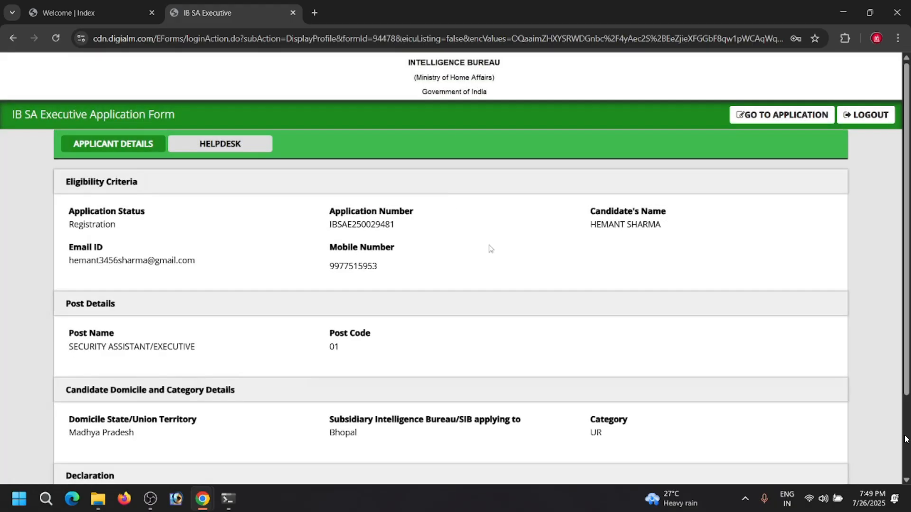
{"action": "left_click", "coordinate": [785, 121]}
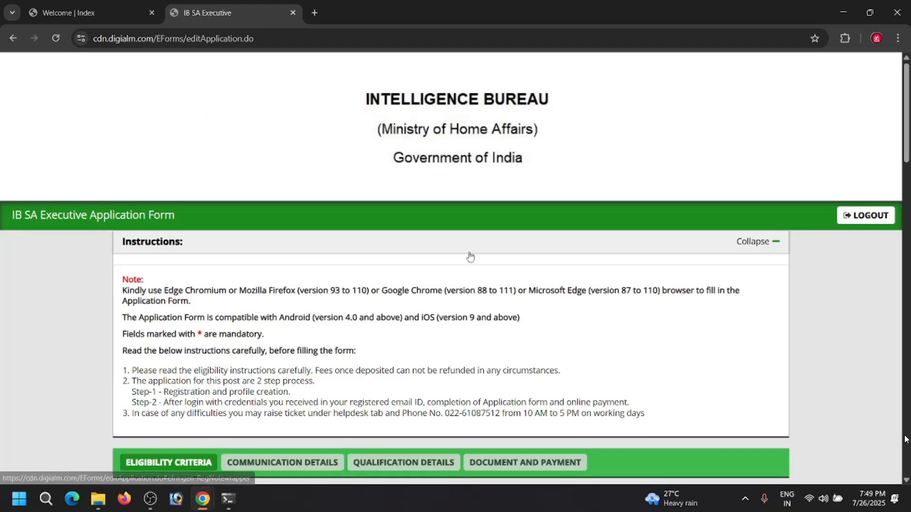
{"action": "scroll", "coordinate": [421, 273], "scroll_direction": "down", "scroll_amount": 4}
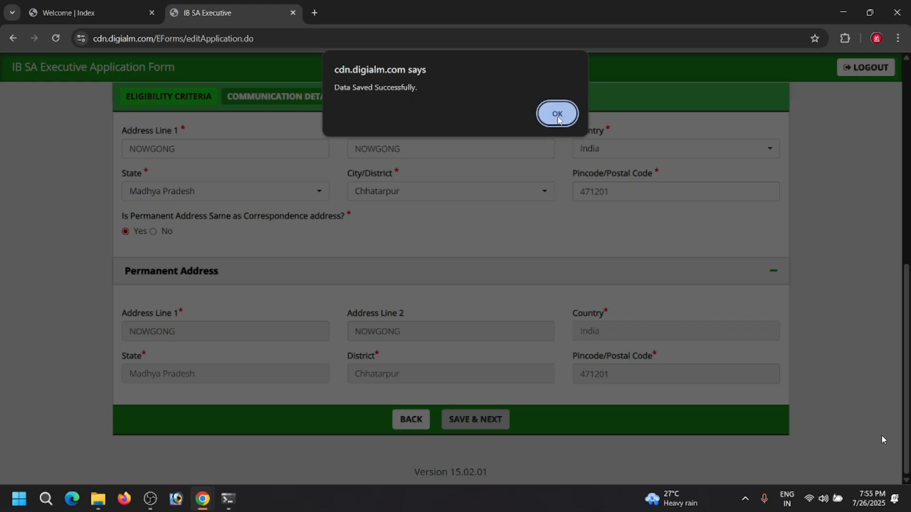
- Acknowledge the saved communication details and set the 10th and 12th qualifications to Pass with marks given as Percentage
{"action": "left_click", "coordinate": [557, 114]}
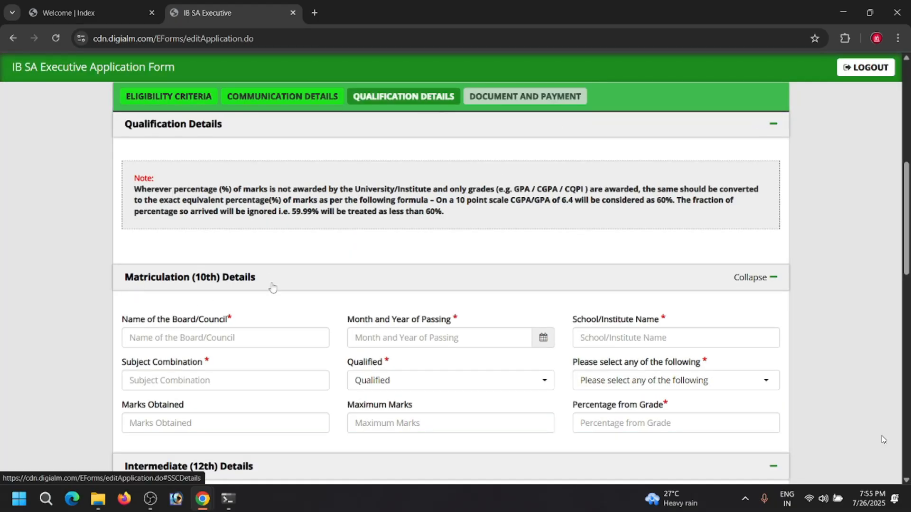
{"action": "scroll", "coordinate": [145, 301], "scroll_direction": "down", "scroll_amount": 1}
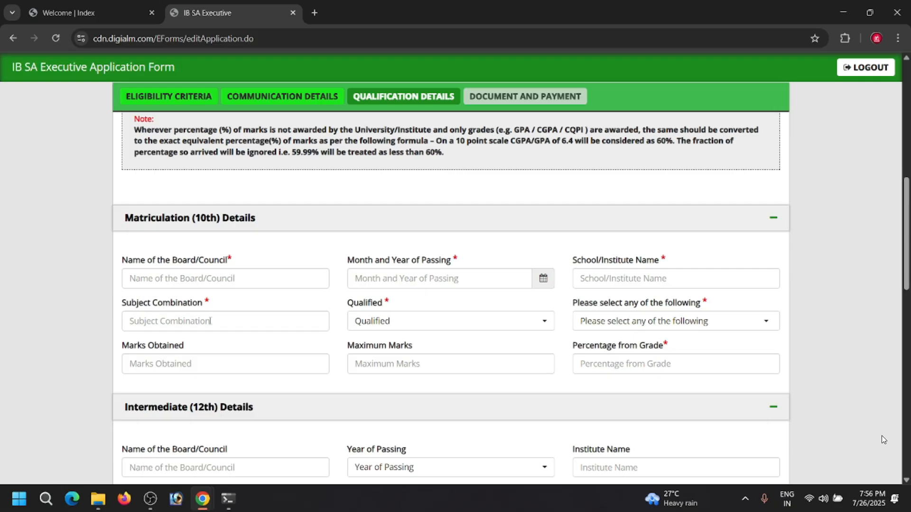
{"action": "left_click", "coordinate": [429, 321]}
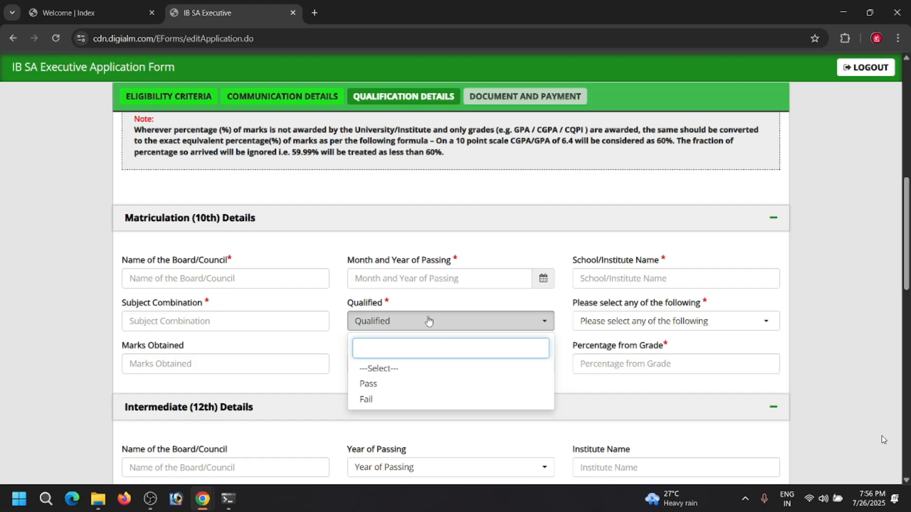
{"action": "left_click", "coordinate": [368, 383]}
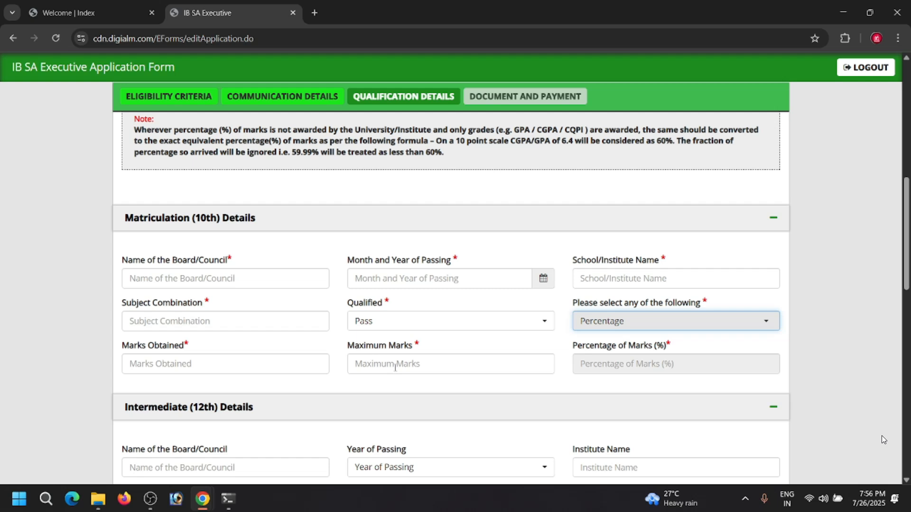
{"action": "scroll", "coordinate": [395, 368], "scroll_direction": "down", "scroll_amount": 4}
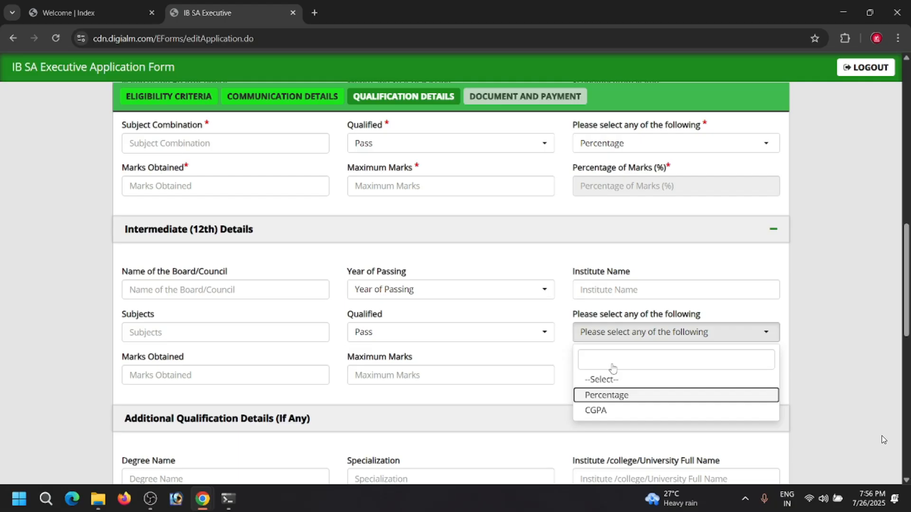
{"action": "left_click", "coordinate": [611, 395]}
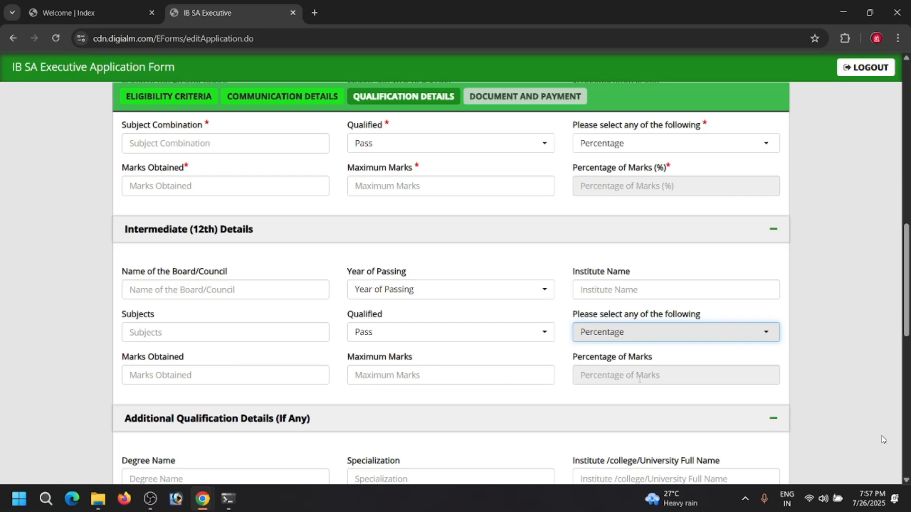
- Examine the Additional Qualification Details section, including the Qualified and Percentage/CGPA options
{"action": "scroll", "coordinate": [640, 380], "scroll_direction": "down", "scroll_amount": 4}
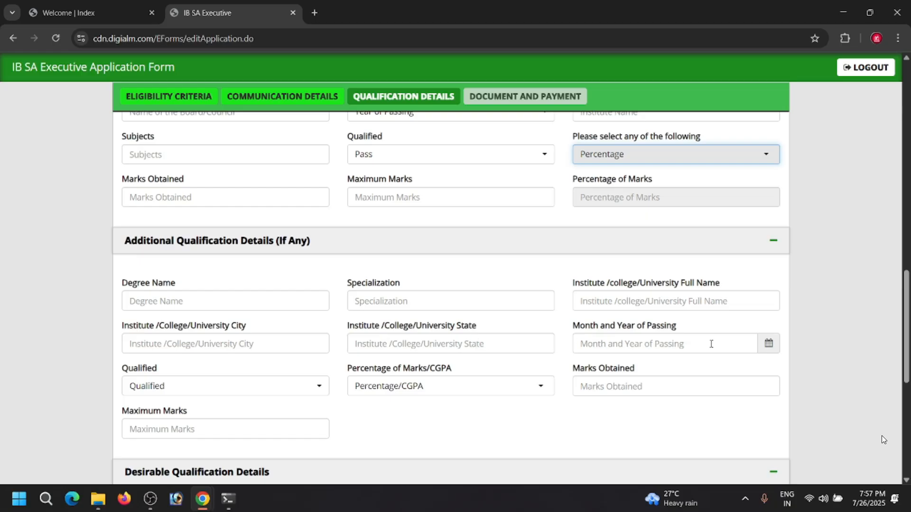
{"action": "left_click", "coordinate": [297, 384]}
{"action": "left_click", "coordinate": [298, 385]}
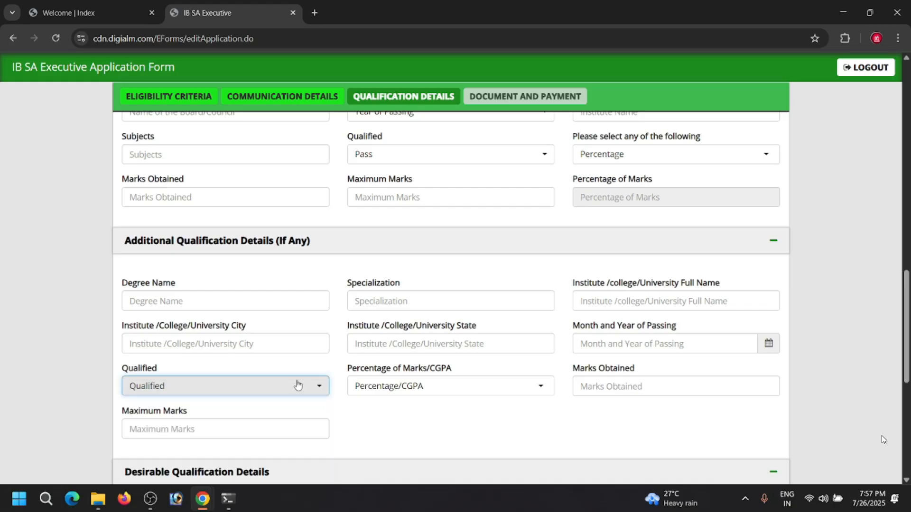
{"action": "left_click", "coordinate": [406, 387]}
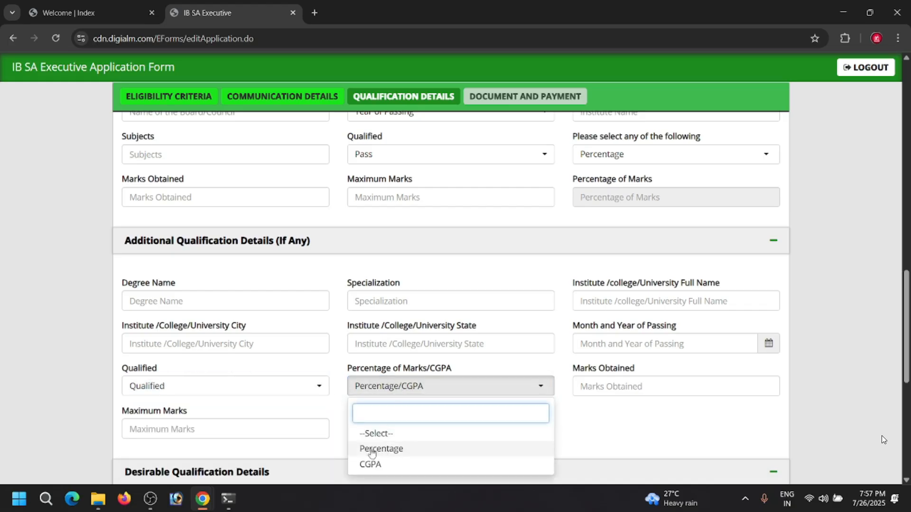
{"action": "left_click", "coordinate": [588, 430]}
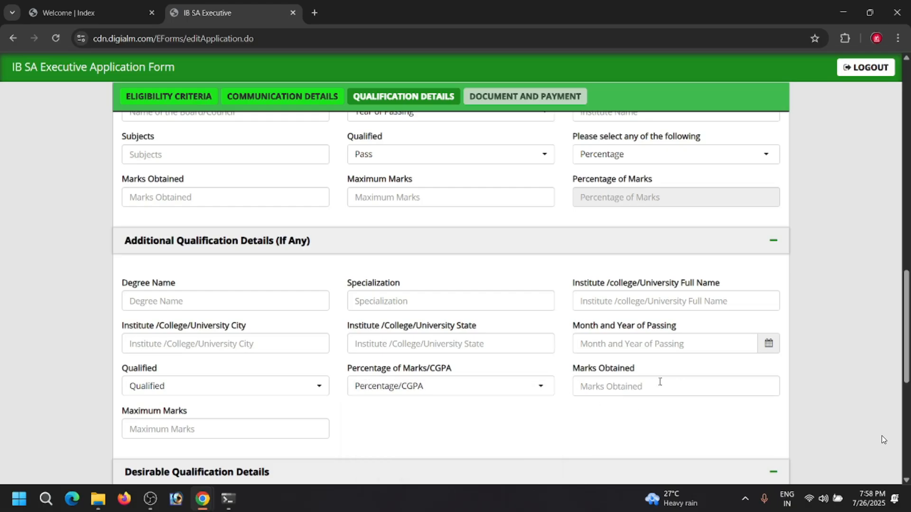
{"action": "scroll", "coordinate": [657, 384], "scroll_direction": "down", "scroll_amount": 2}
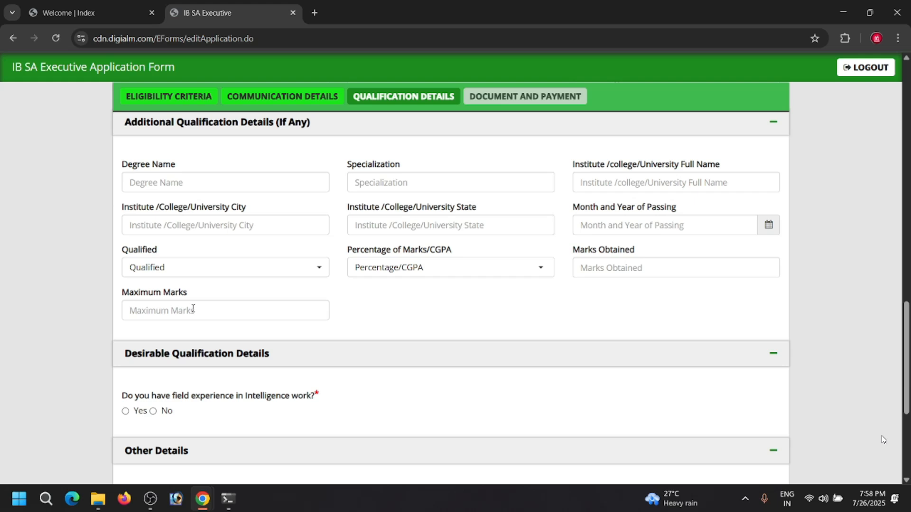
- Answer No to field experience in intelligence work and Yes to foreign/local language knowledge, with bundeli as the known language
{"action": "scroll", "coordinate": [198, 302], "scroll_direction": "down", "scroll_amount": 2}
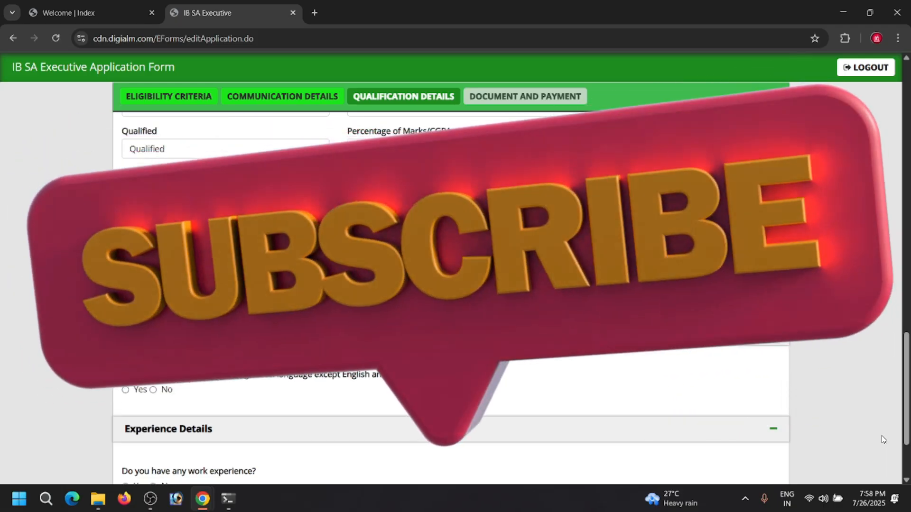
{"action": "scroll", "coordinate": [207, 313], "scroll_direction": "down", "scroll_amount": 3}
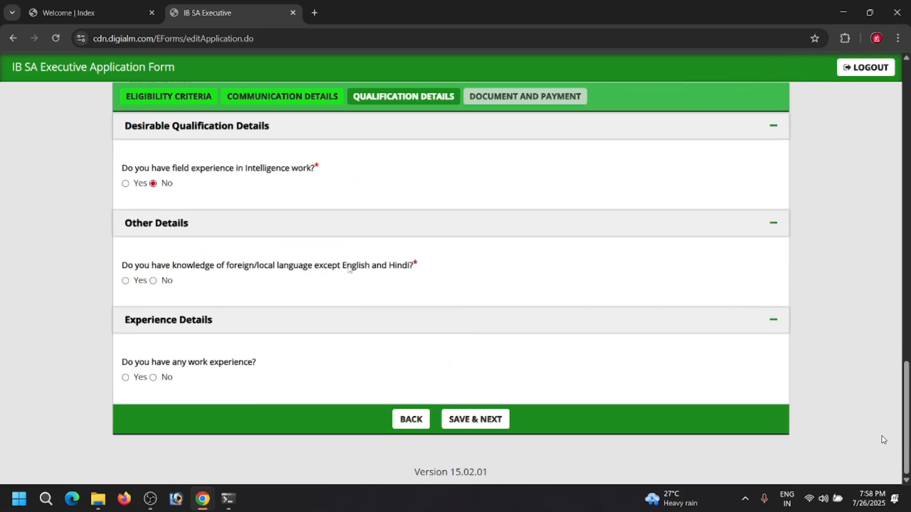
{"action": "left_click", "coordinate": [126, 281]}
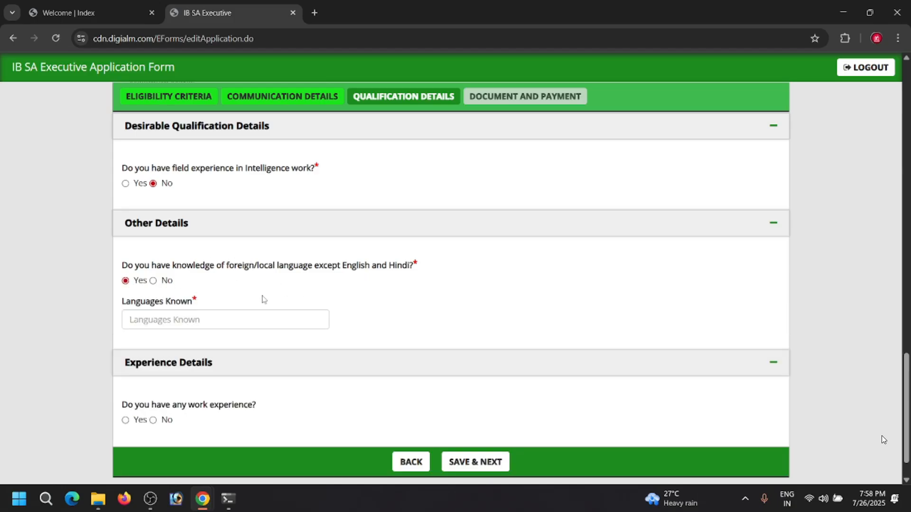
{"action": "left_click", "coordinate": [207, 318]}
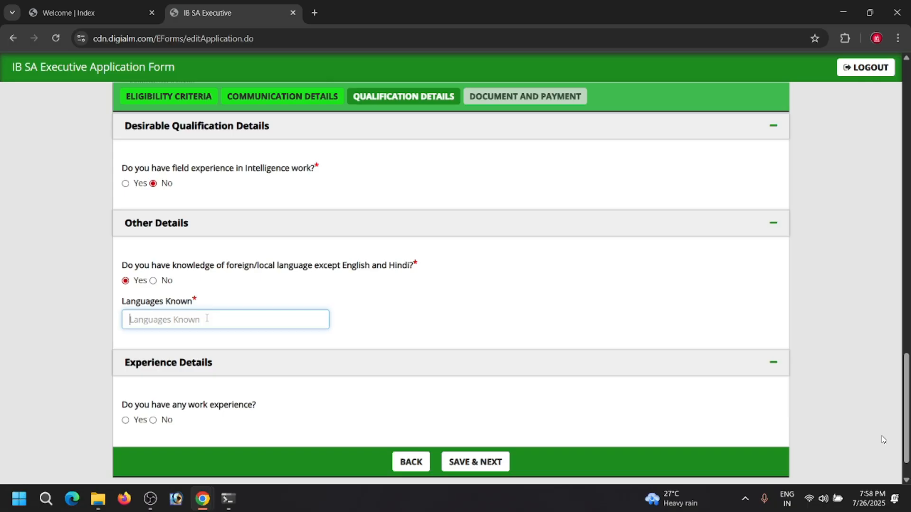
- Answer No to having work experience and save the qualification details
{"action": "scroll", "coordinate": [214, 332], "scroll_direction": "down", "scroll_amount": 1}
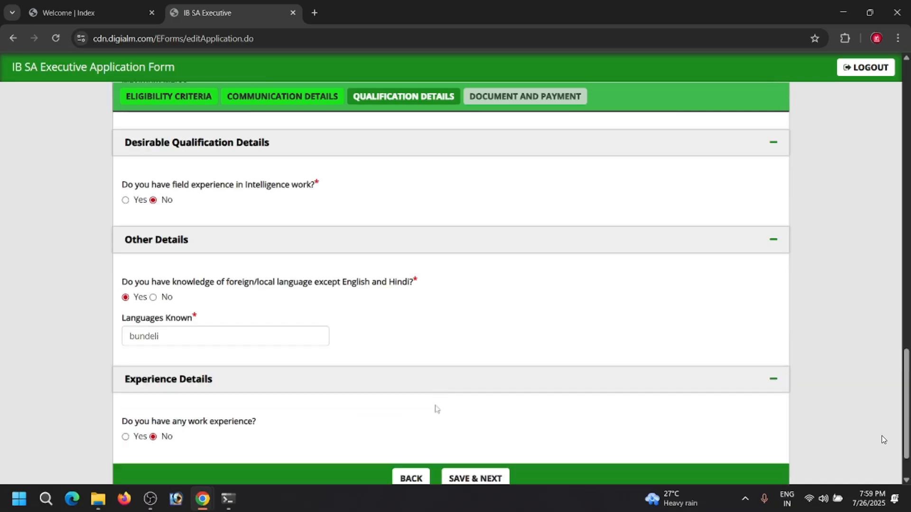
{"action": "scroll", "coordinate": [433, 408], "scroll_direction": "down", "scroll_amount": 1}
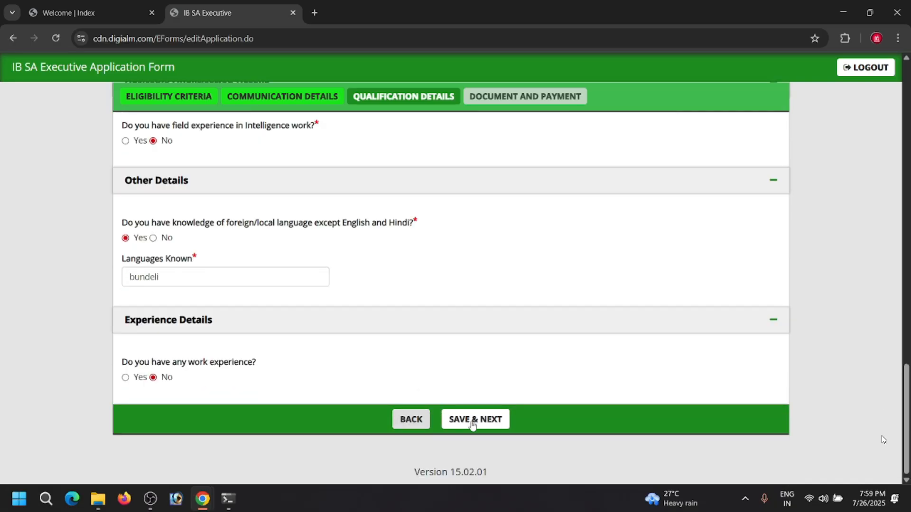
{"action": "left_click", "coordinate": [490, 424]}
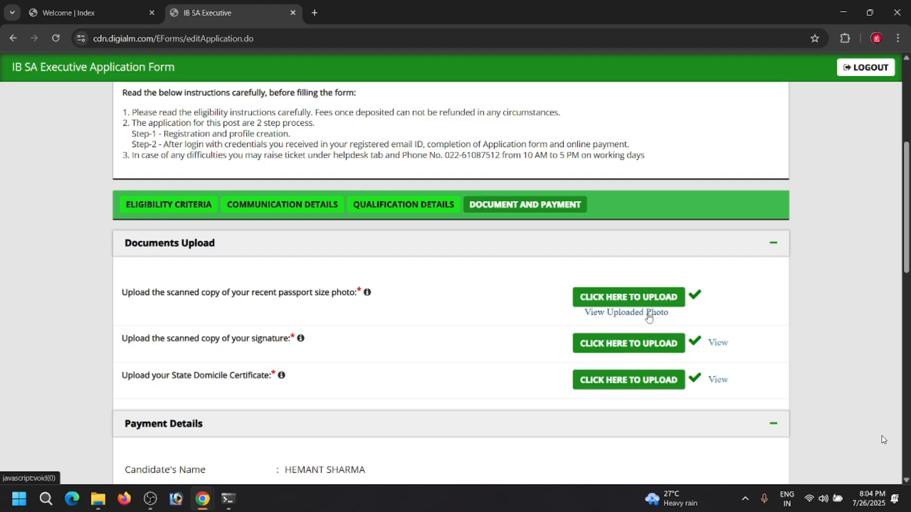
- Submit the application with Online as the payment mode and all declarations accepted, agreeing to the personal data instructions
{"action": "scroll", "coordinate": [678, 337], "scroll_direction": "down", "scroll_amount": 3}
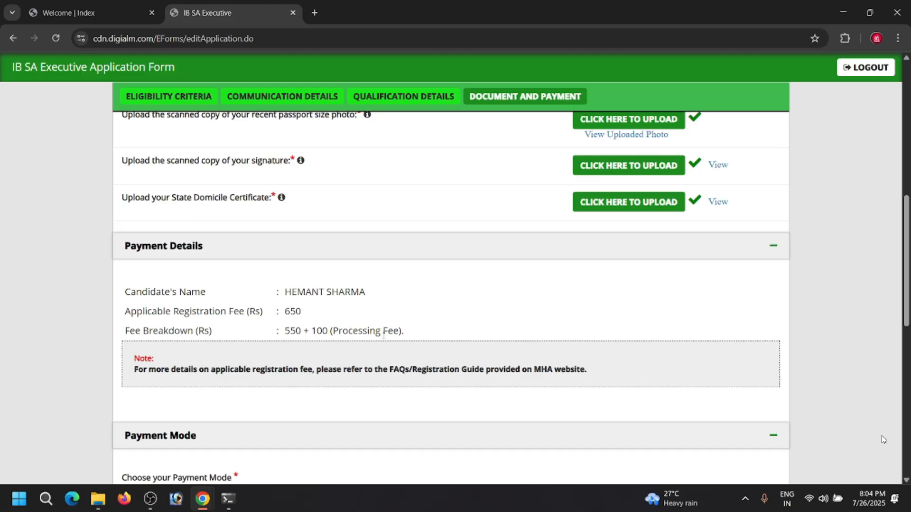
{"action": "scroll", "coordinate": [383, 336], "scroll_direction": "down", "scroll_amount": 3}
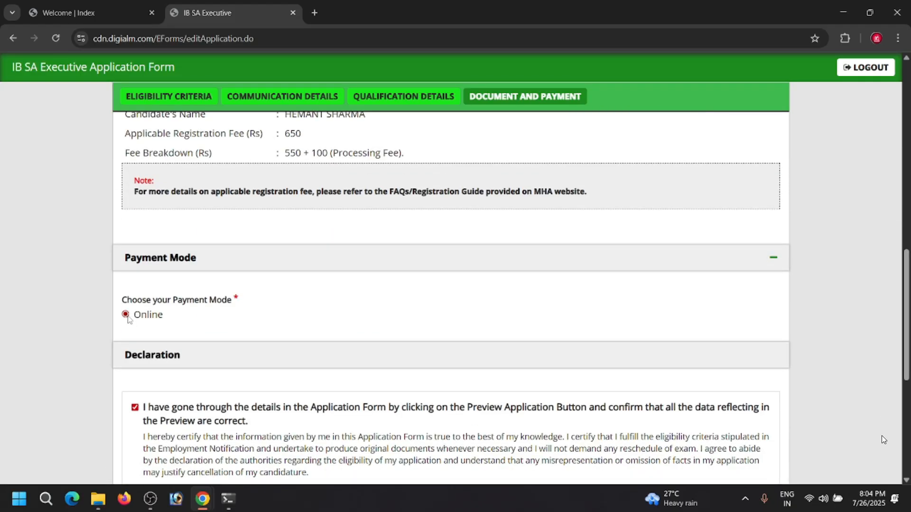
{"action": "scroll", "coordinate": [883, 439], "scroll_direction": "down", "scroll_amount": 4}
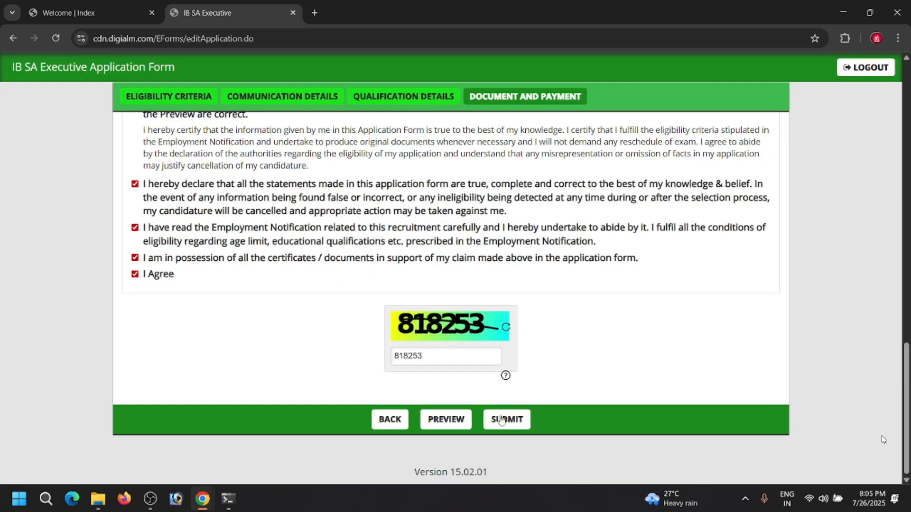
{"action": "left_click", "coordinate": [506, 420]}
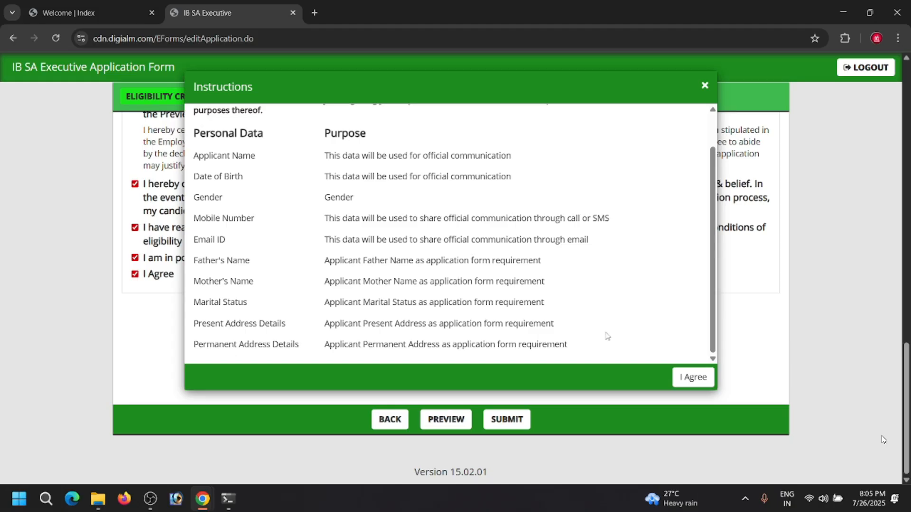
{"action": "left_click", "coordinate": [693, 377]}
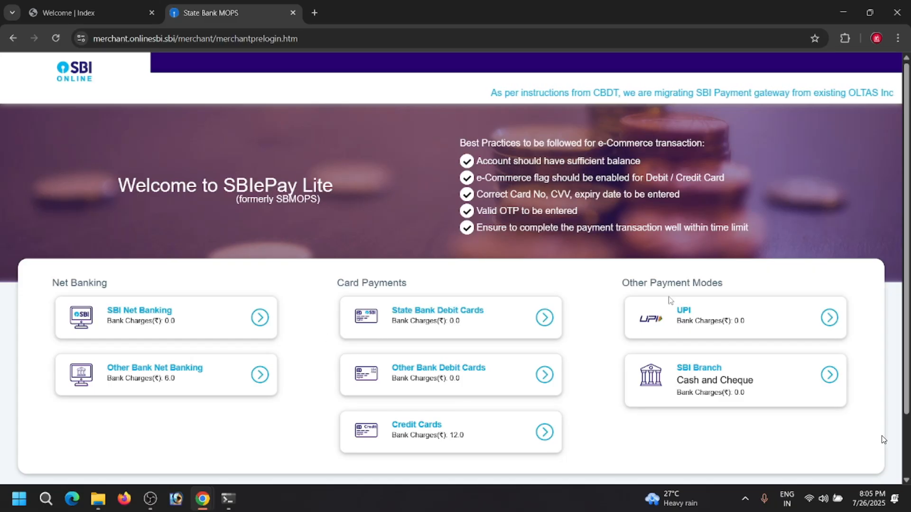
- Choose UPI with the QR code option for the registration fee and confirm to generate the payment code
{"action": "left_click", "coordinate": [707, 314]}
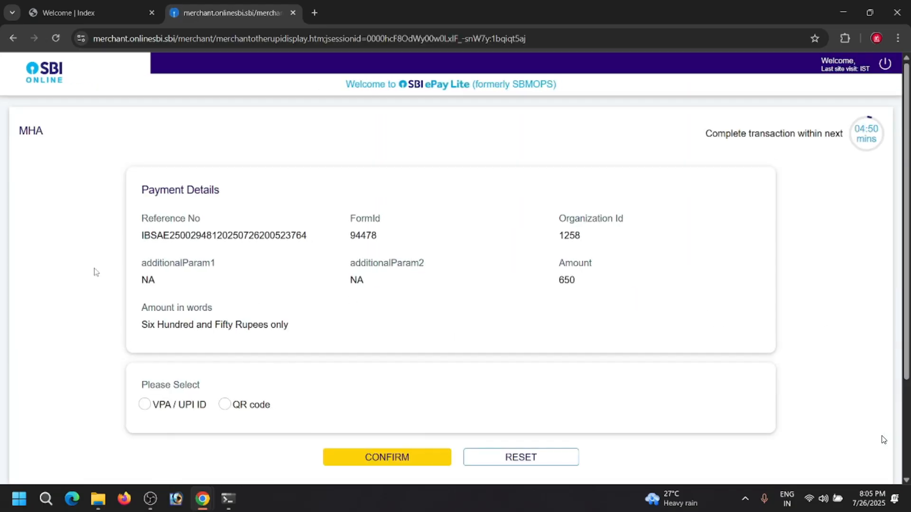
{"action": "left_click", "coordinate": [225, 404]}
{"action": "scroll", "coordinate": [255, 318], "scroll_direction": "down", "scroll_amount": 3}
{"action": "scroll", "coordinate": [284, 355], "scroll_direction": "down", "scroll_amount": 1}
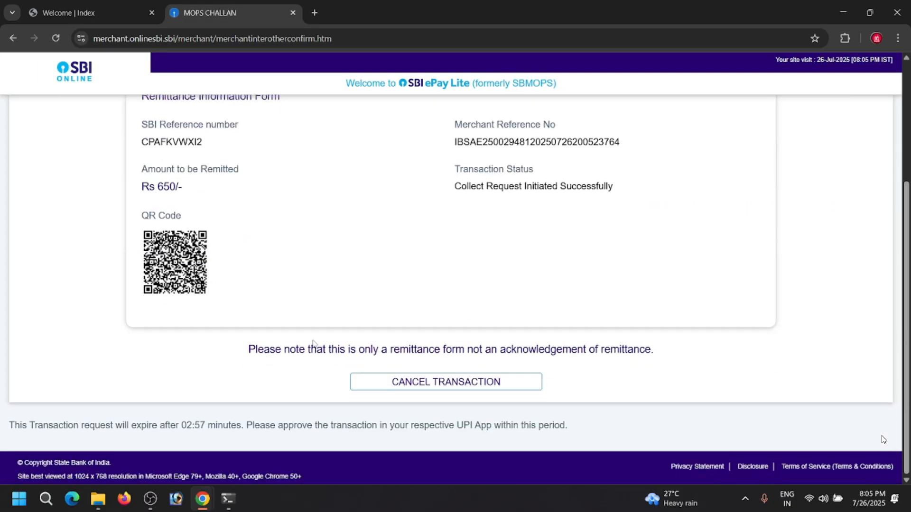